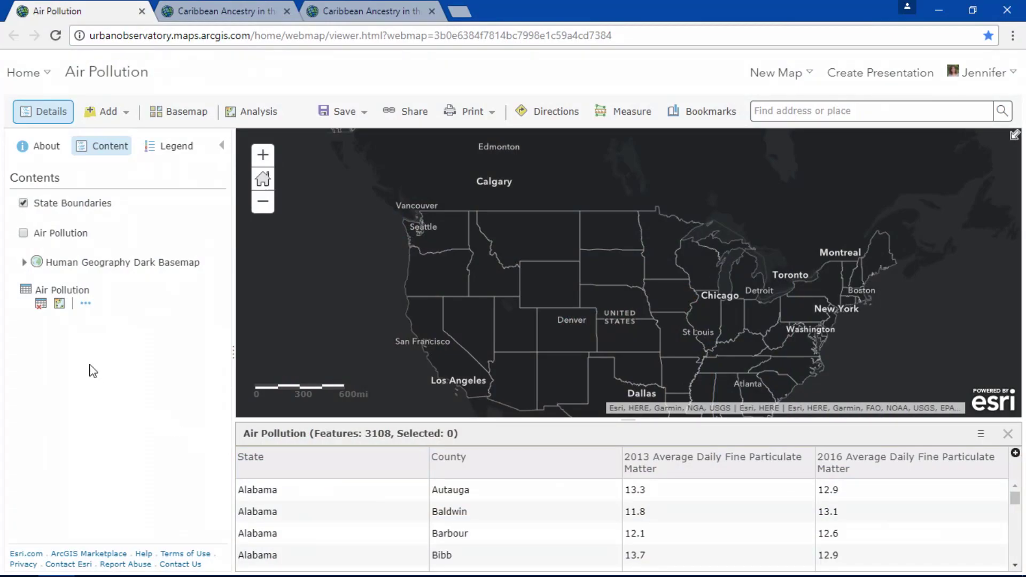
- Start the Join Features tool and browse Living Atlas for a target layer
click(58, 303)
click(92, 172)
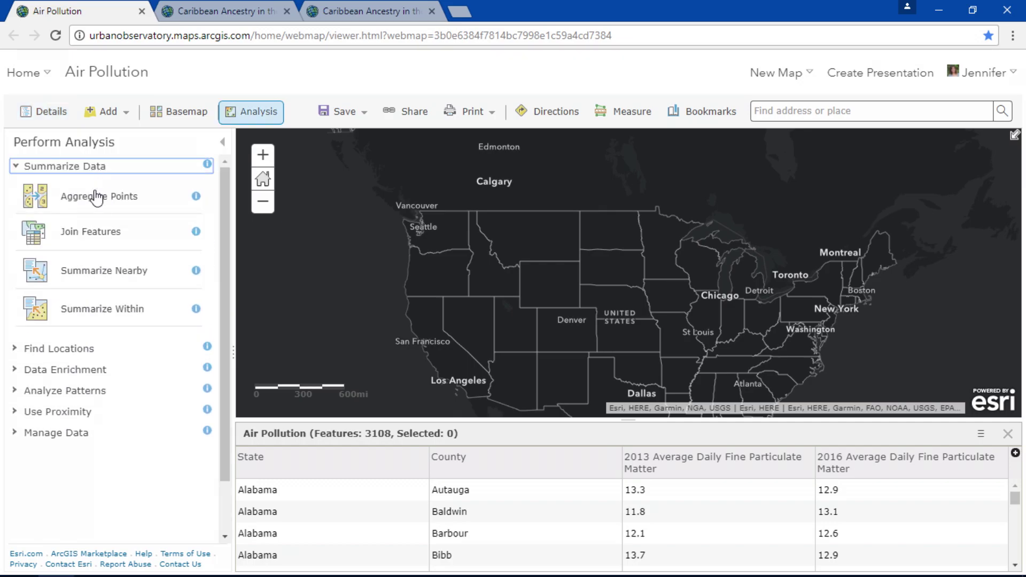
click(108, 235)
click(109, 238)
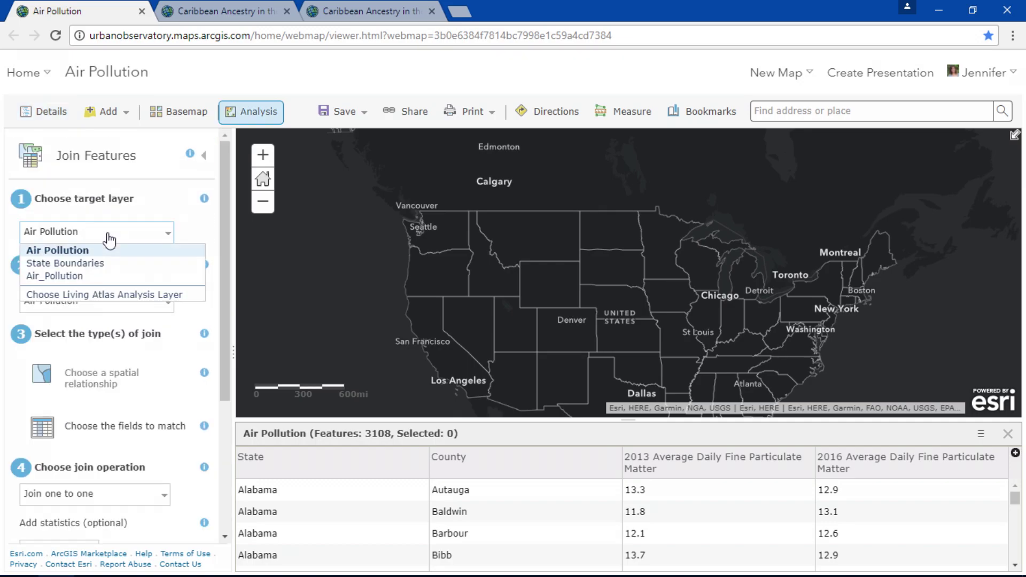
click(124, 295)
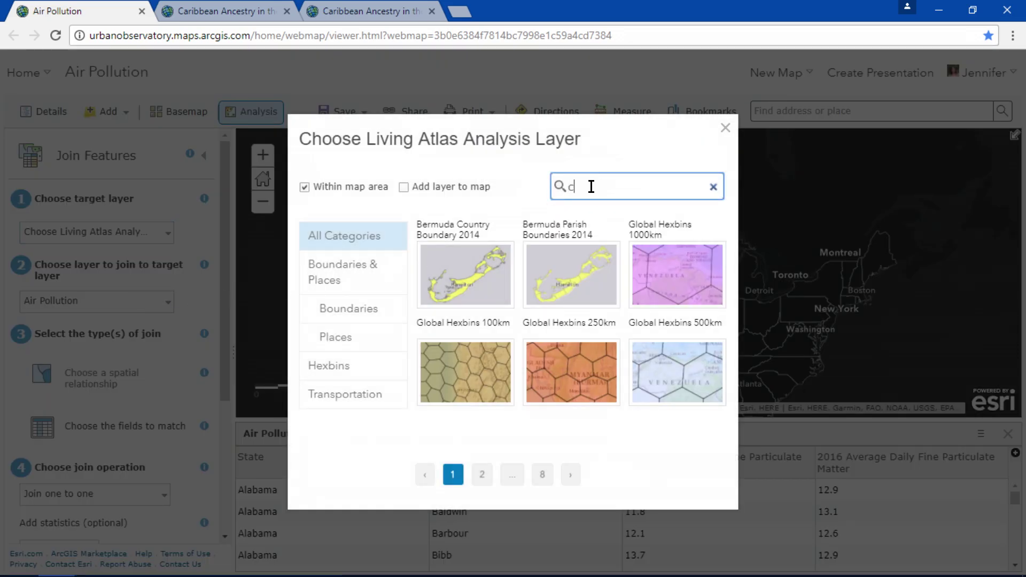
- Pick United States County Boundaries 2015 as target, then return to the layer contents to show Air Pollution
key(Return)
mouse_move(684, 275)
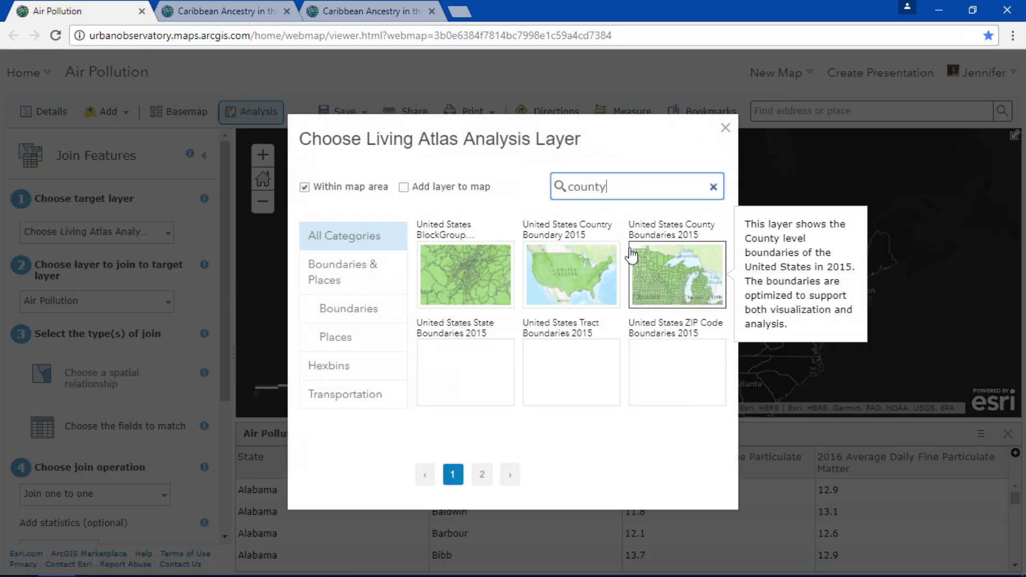
click(685, 269)
drag(226, 231, 226, 263)
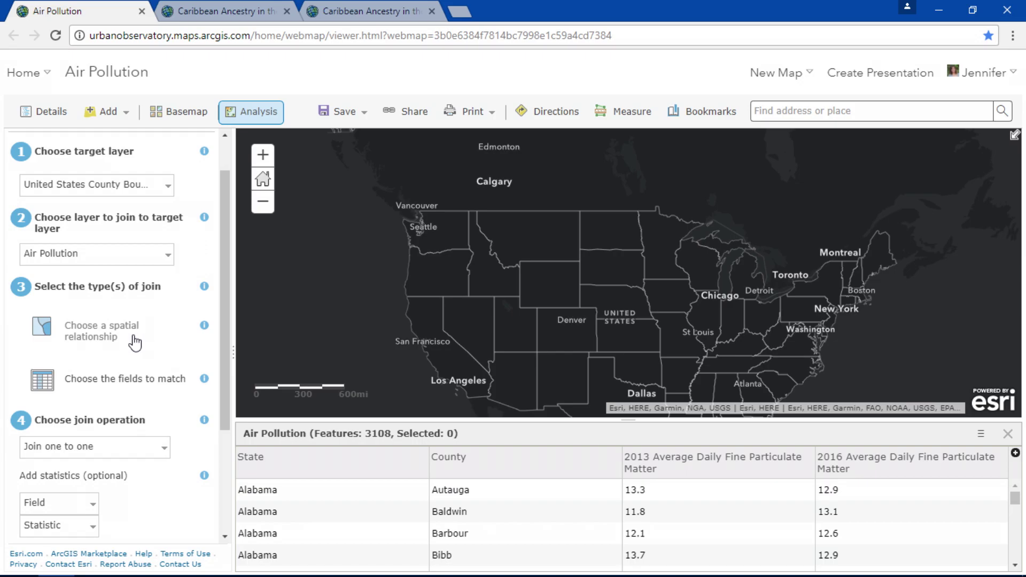
click(44, 111)
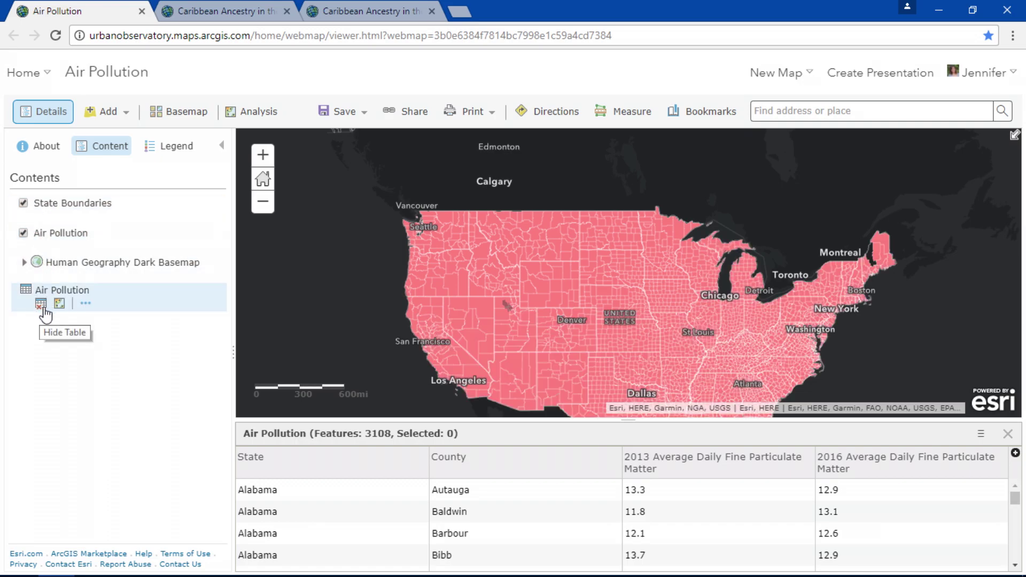
- Hide the Air Pollution layer's attribute table
click(41, 308)
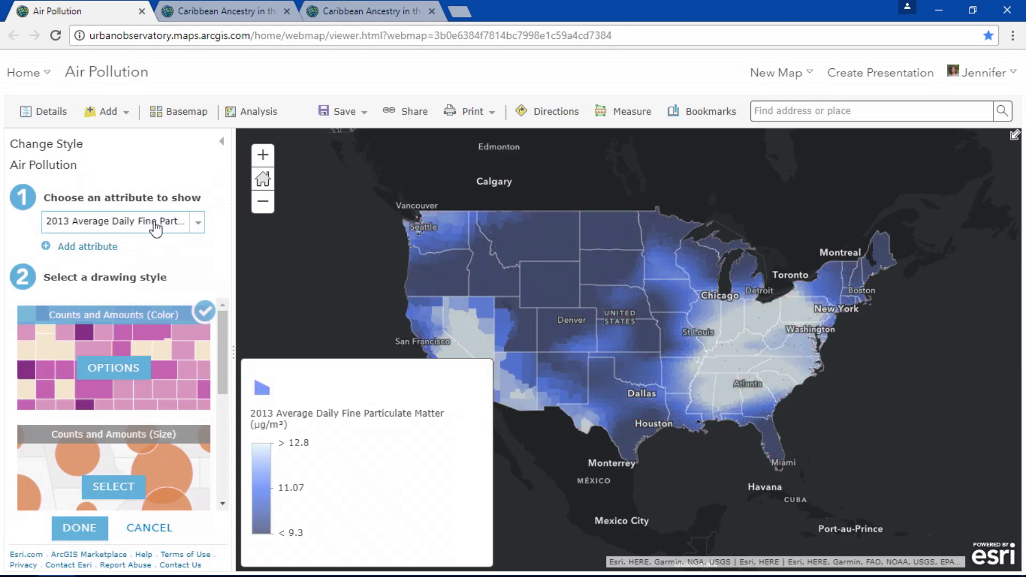
- Style counties by 2016 Average Daily Fine Particulate Matter, then choose New Expression from the attribute list
click(157, 224)
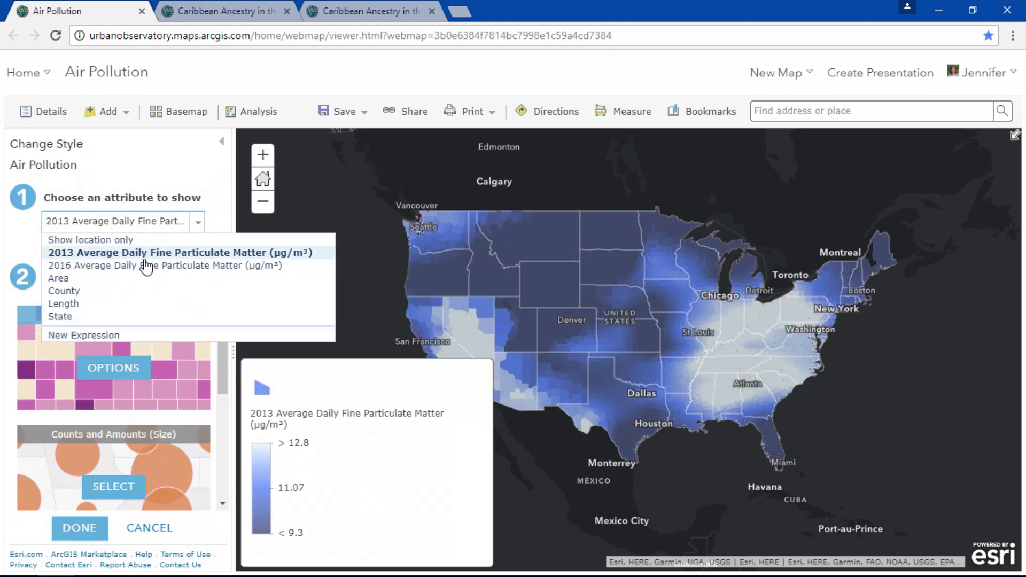
click(147, 266)
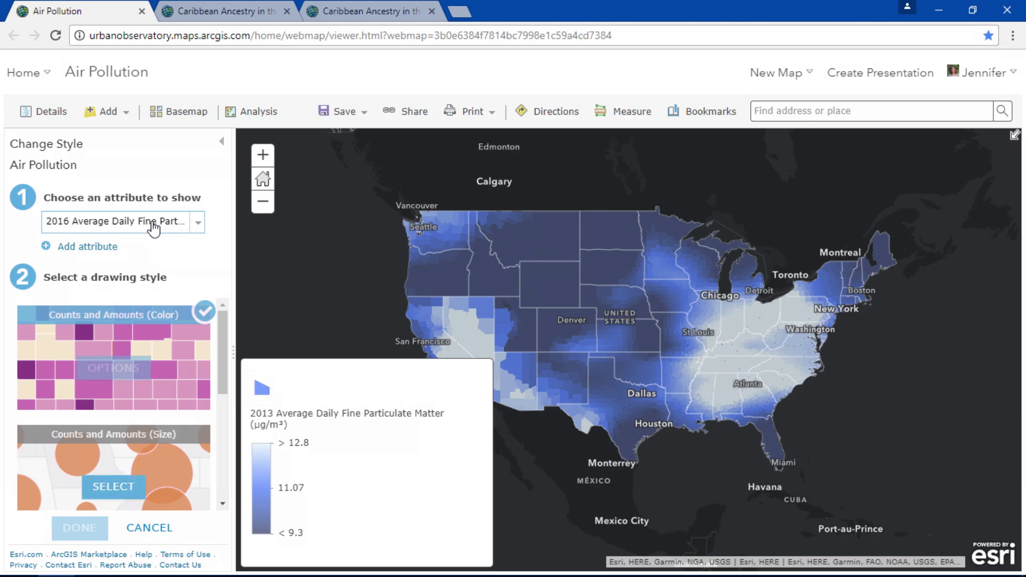
click(153, 228)
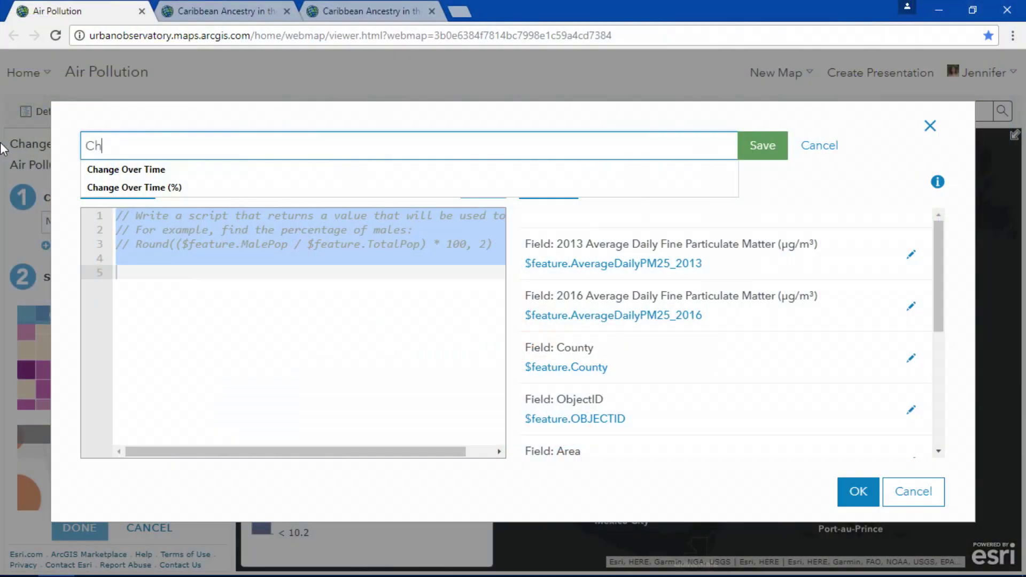
- Title the expression Change Over Time and define var change = 2016 field - 2013 field
text(e)
key(Return)
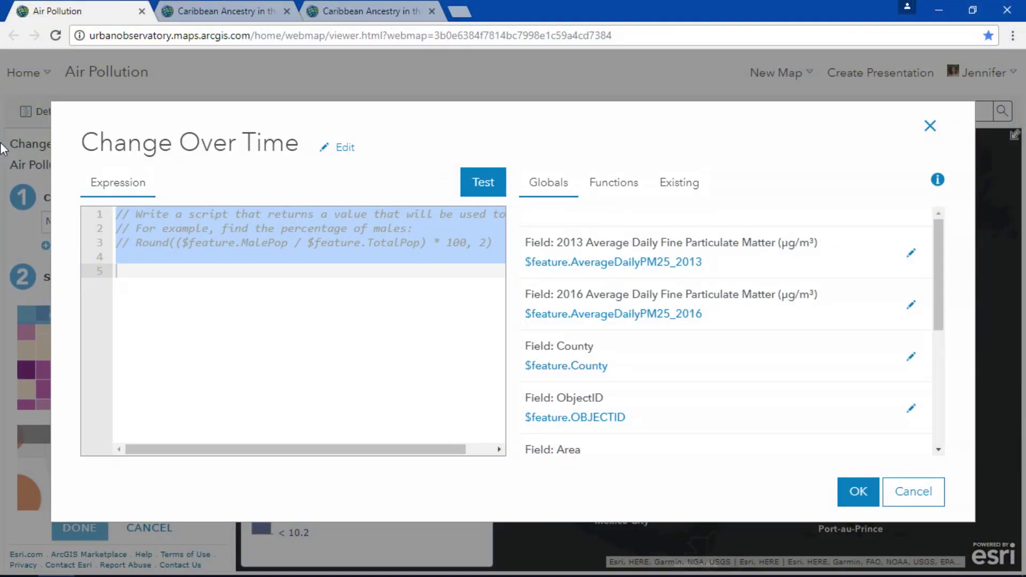
text(var cha)
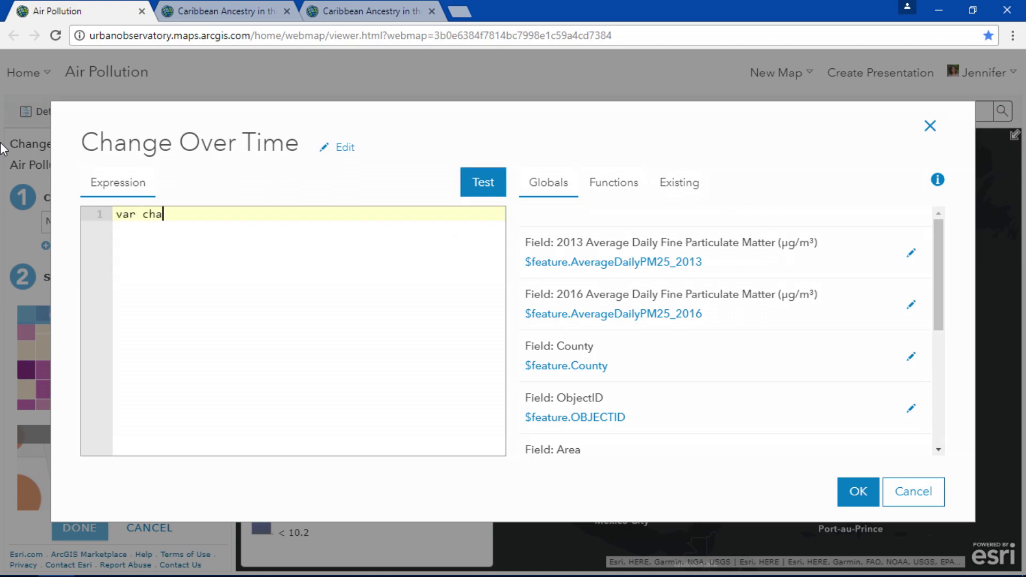
text(nge =)
click(632, 314)
text(-)
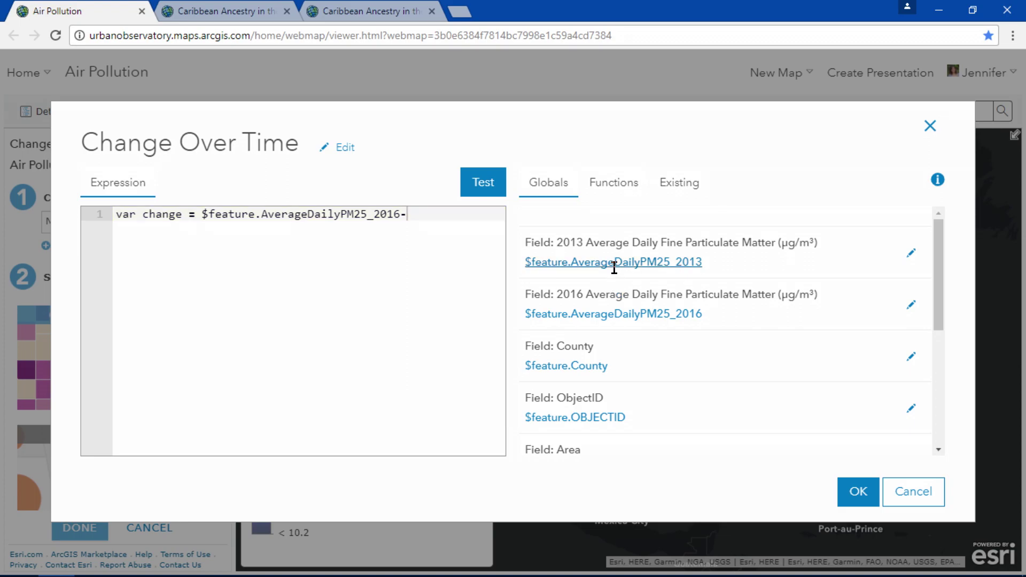
click(614, 263)
key(Return)
key(Return)
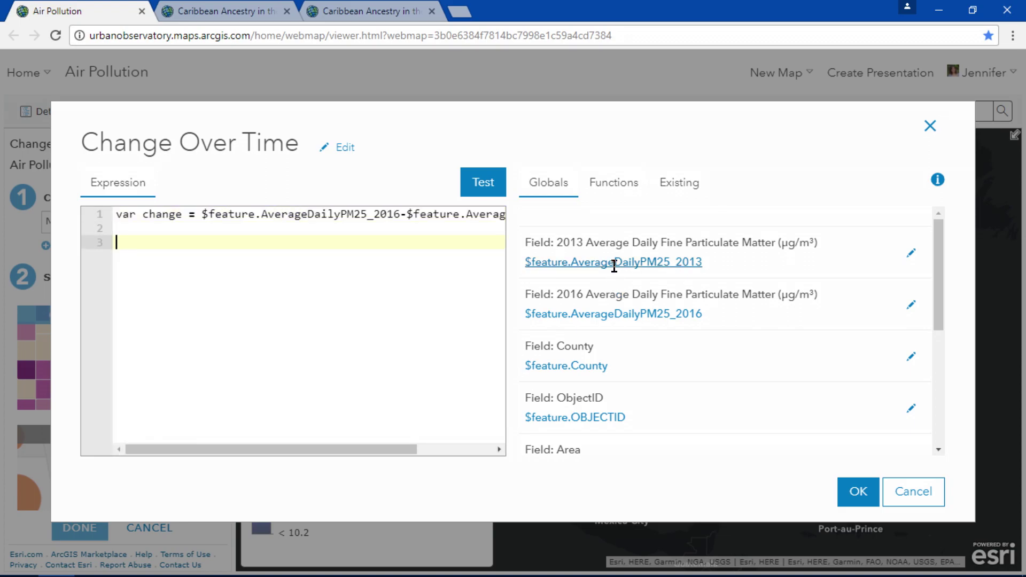
- Add Round(change, 1), test it to get 2.8, and accept the expression
click(613, 183)
click(593, 210)
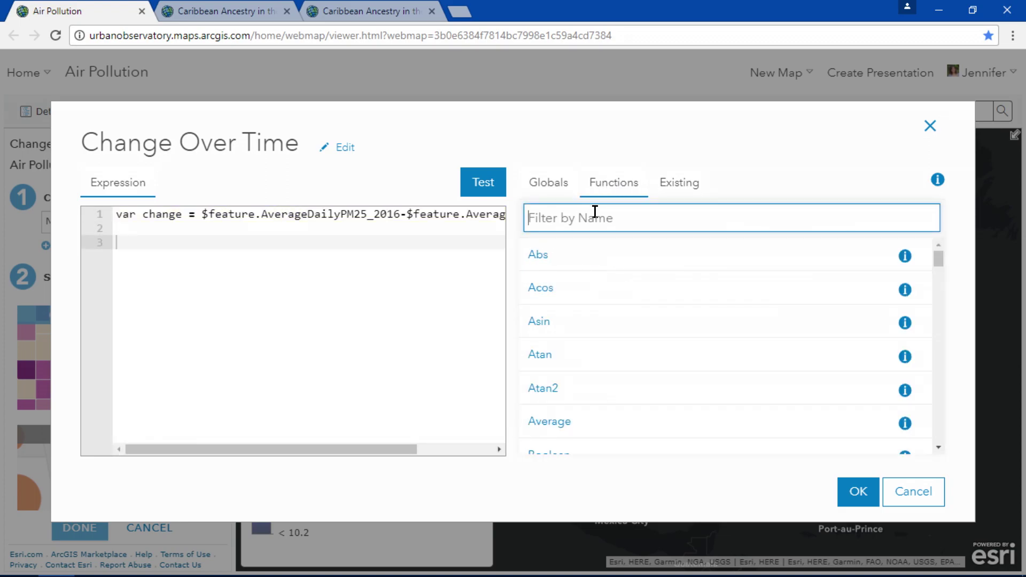
text(round)
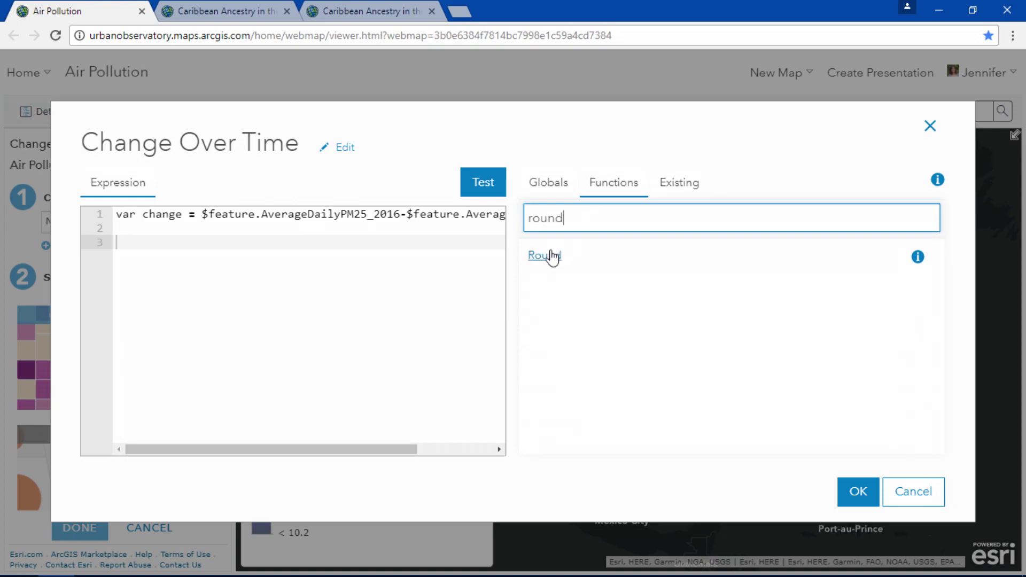
click(546, 256)
double_click(193, 243)
text(change)
double_click(240, 243)
text(1)
click(476, 188)
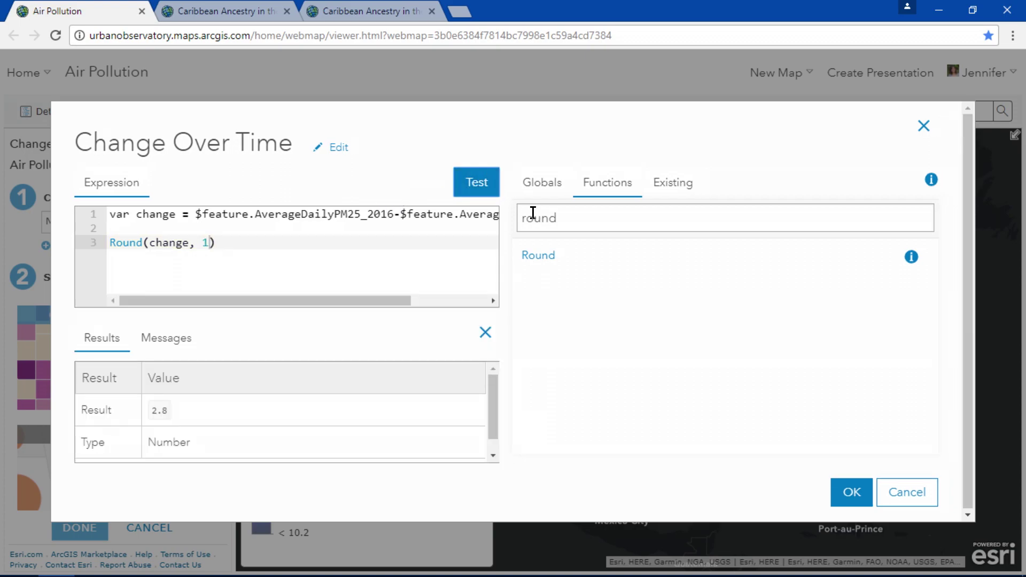
click(856, 492)
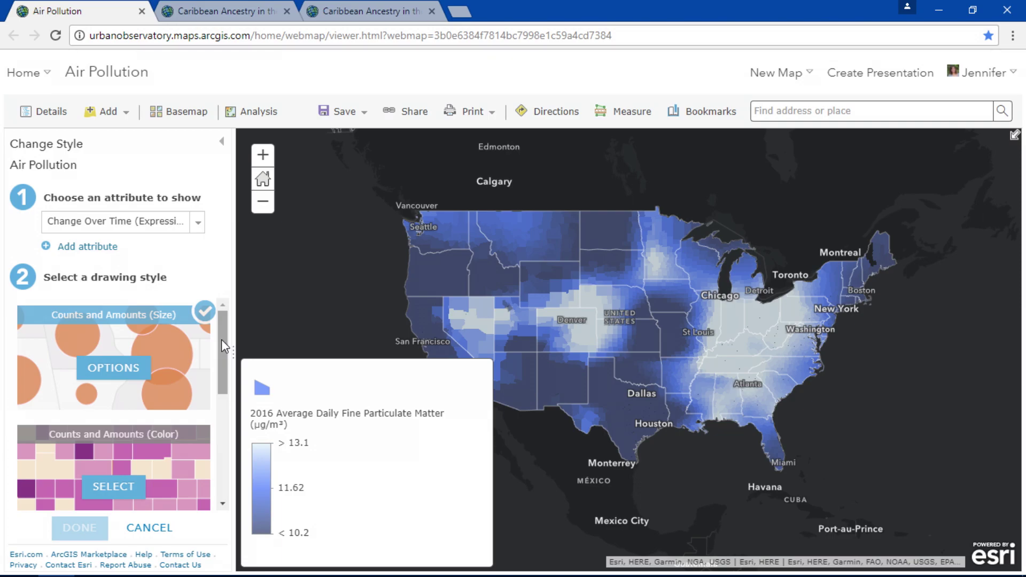
- Colour counties by Change Over Time using the Above and Below theme
drag(222, 339, 220, 371)
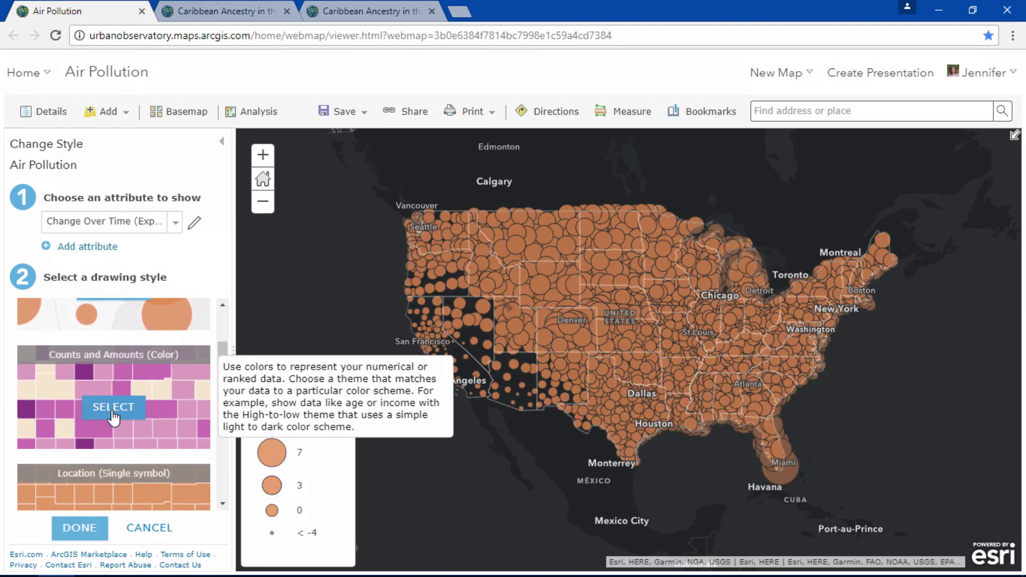
click(149, 420)
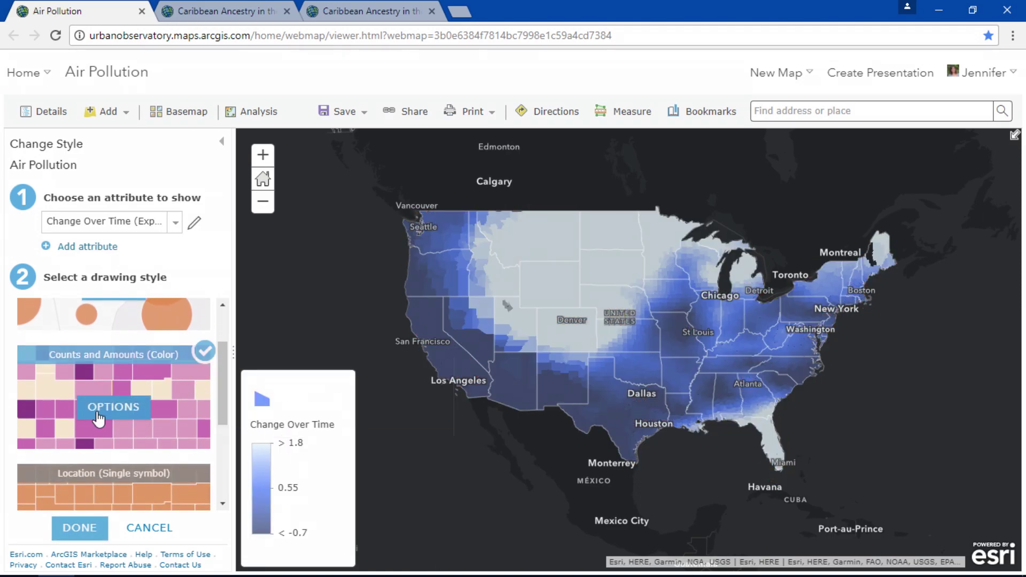
click(112, 415)
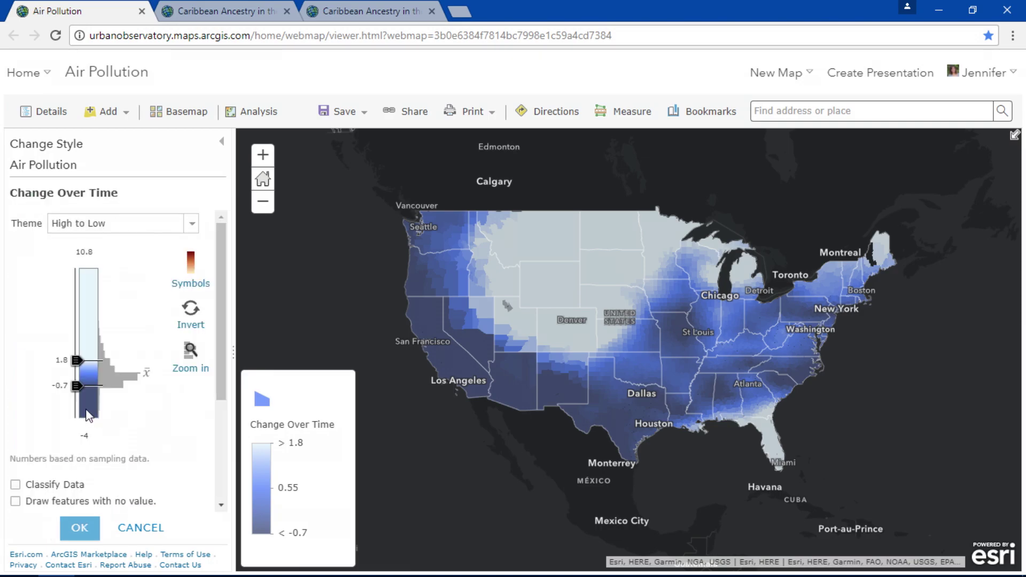
click(142, 224)
click(130, 336)
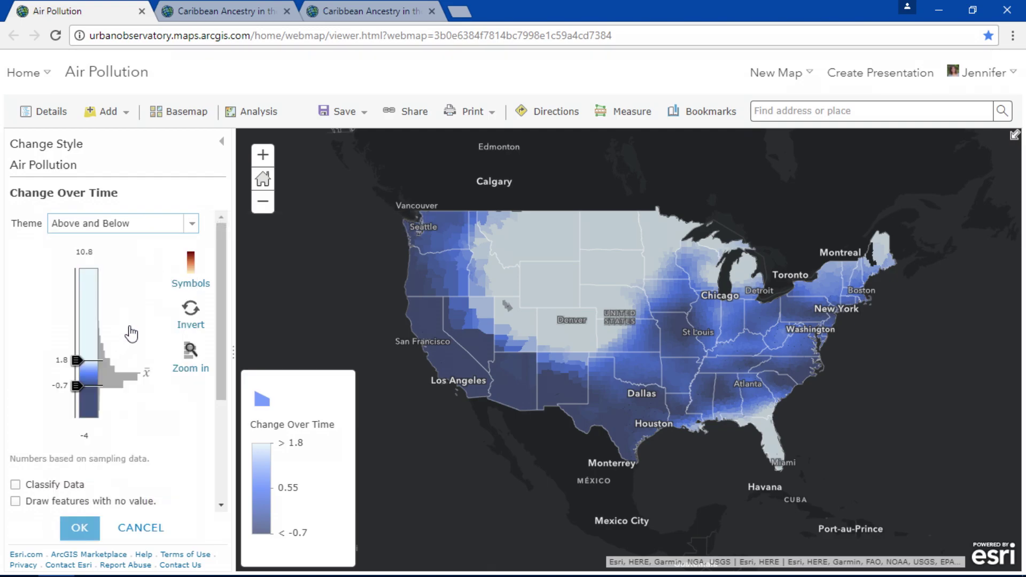
click(199, 283)
- Apply the inverted teal-orange ramp, centre the breaks at 0, and lower transparency to about 12%
click(420, 262)
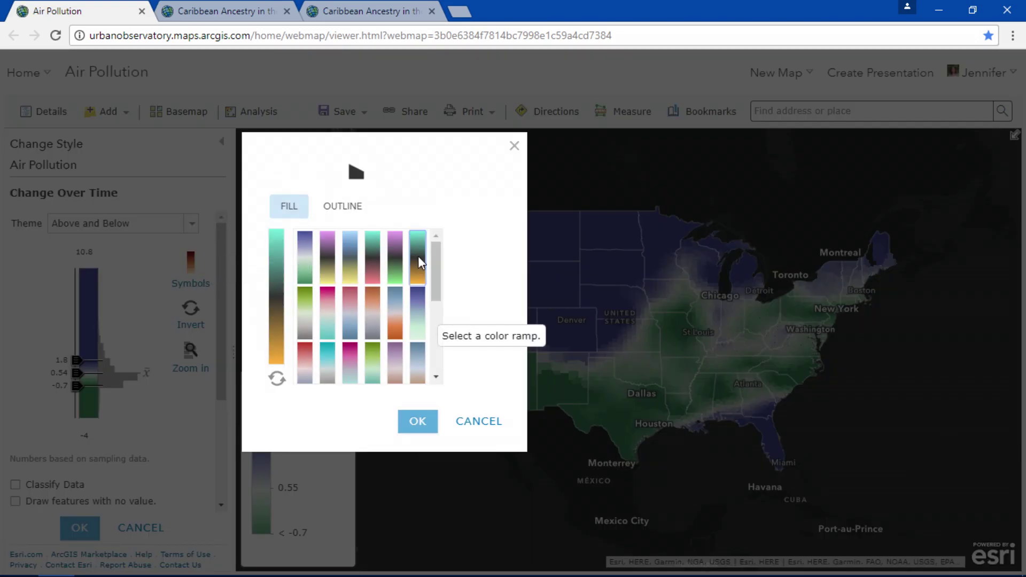
click(277, 378)
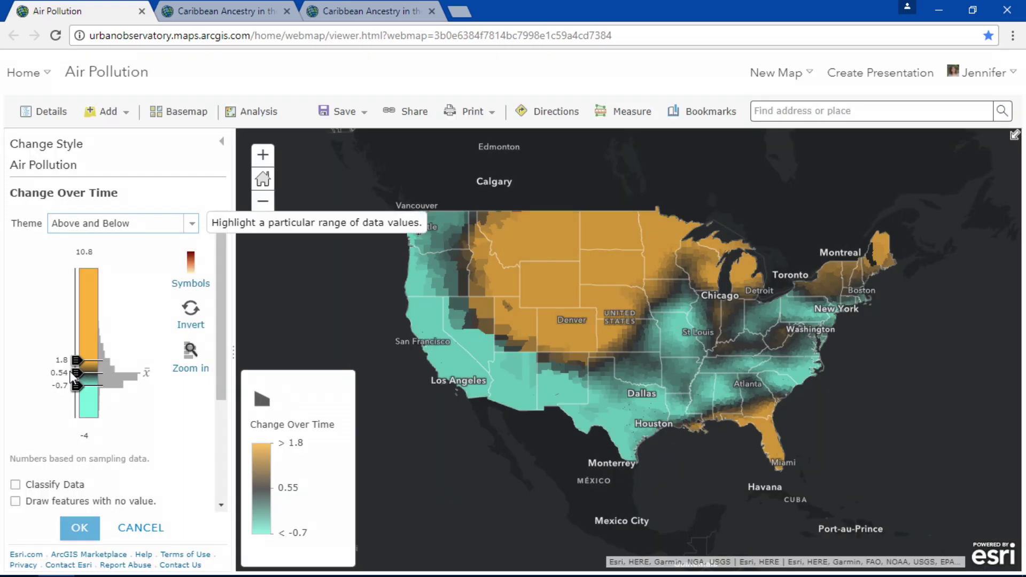
mouse_move(76, 373)
mouse_down()
mouse_move(77, 342)
mouse_move(75, 380)
mouse_up()
click(68, 371)
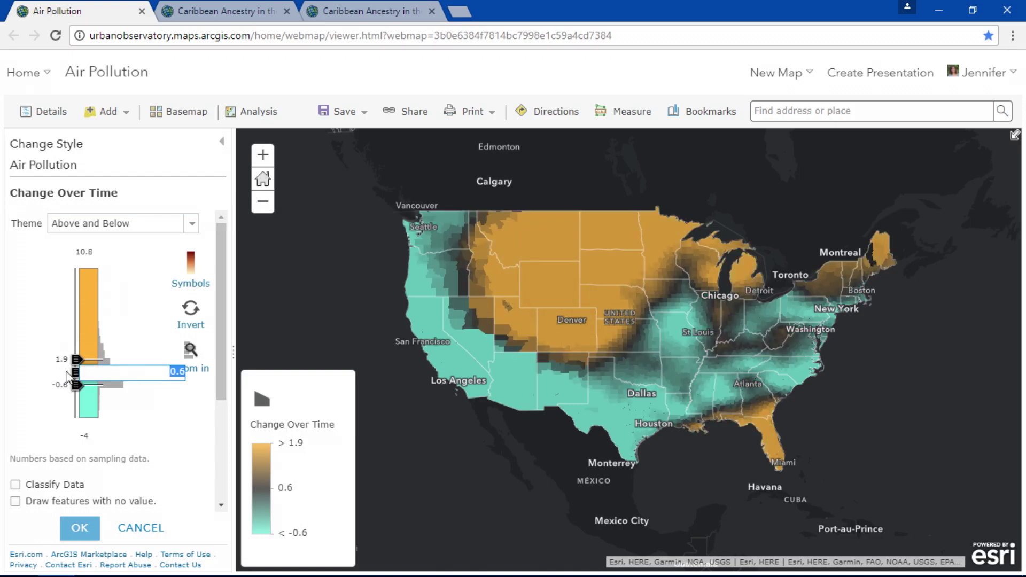
text(0)
key(Return)
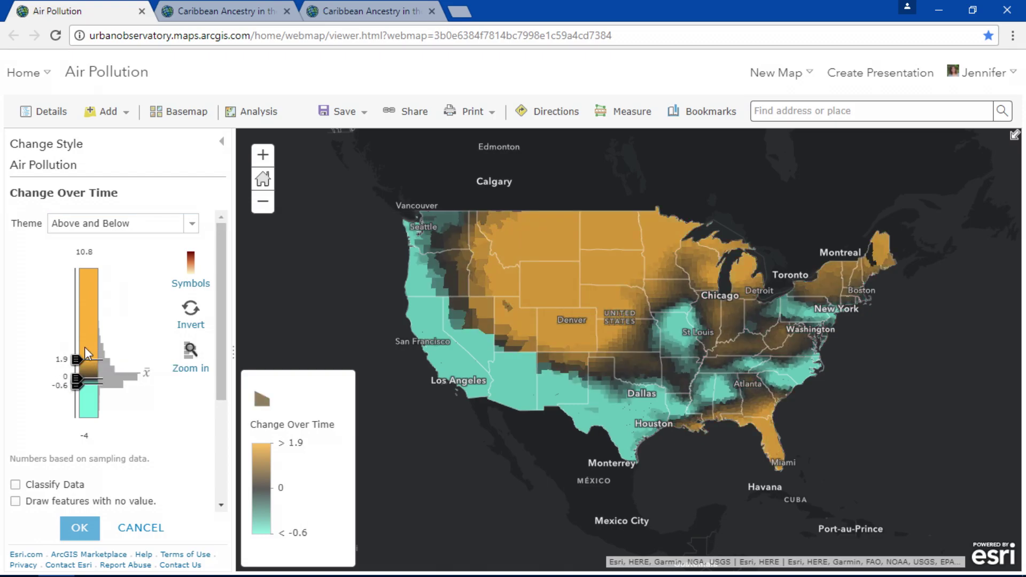
drag(216, 258, 211, 361)
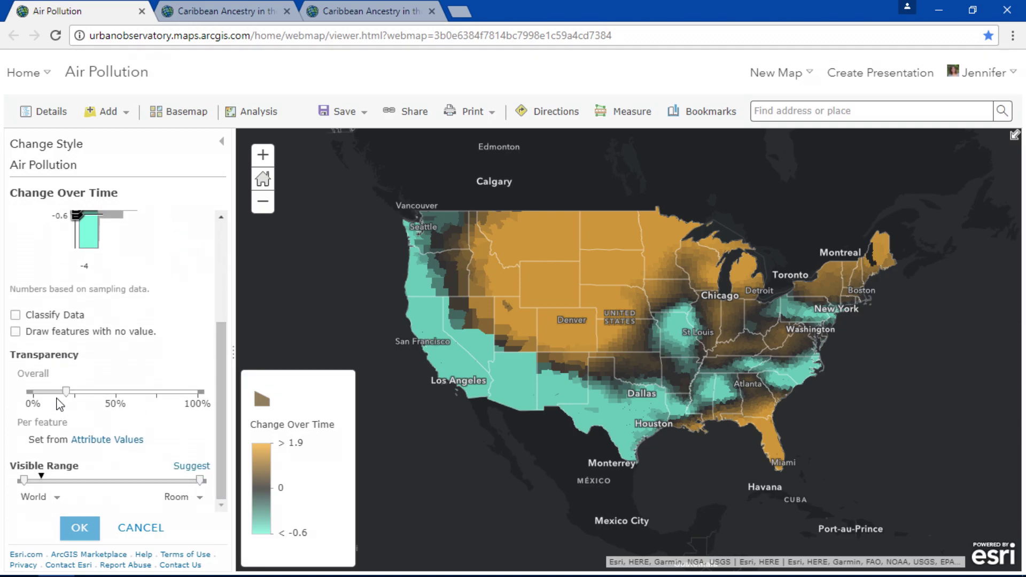
drag(60, 395, 48, 395)
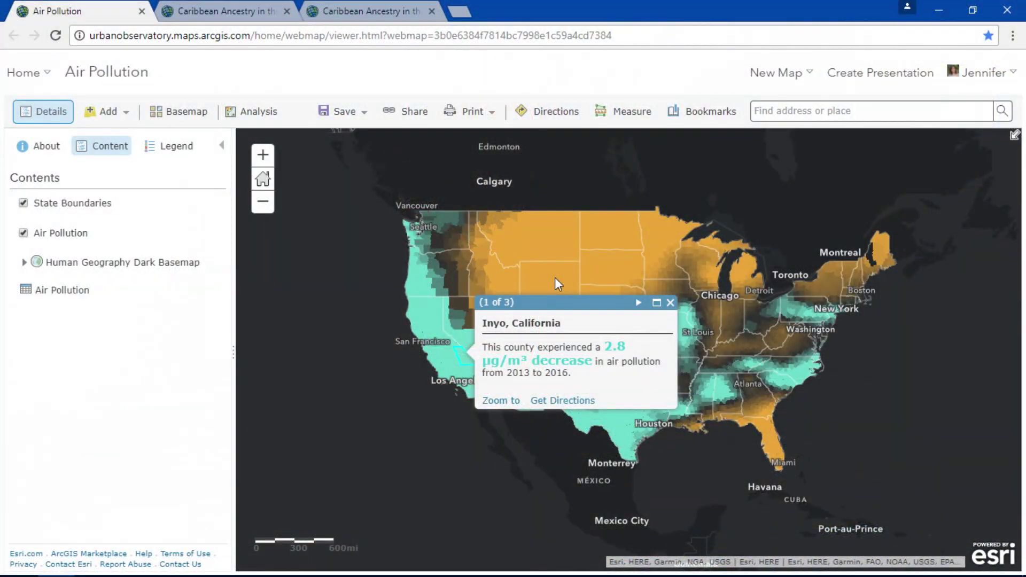
- Show the Johnson, Wyoming pop-up reporting a 3.6 µg/m³ increase
click(554, 277)
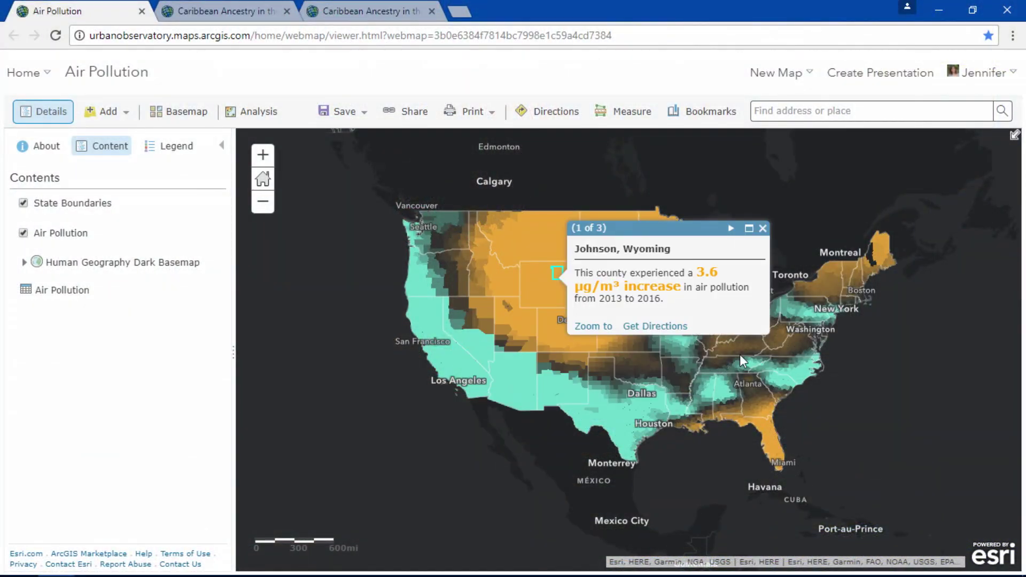
- Check a North Carolina pop-up, then review the decrease/no-change expressions and custom pop-up text
click(788, 371)
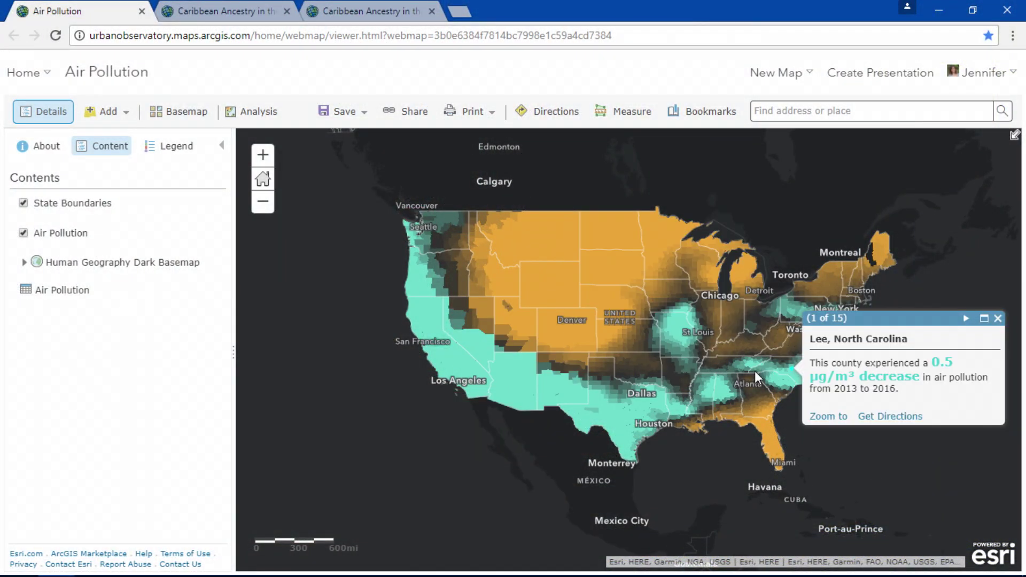
click(138, 247)
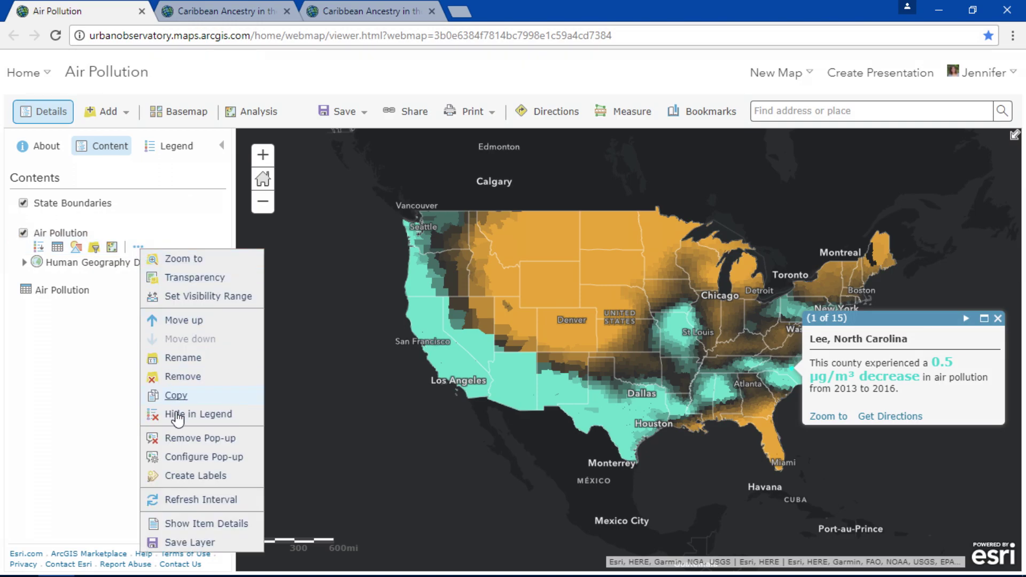
click(181, 456)
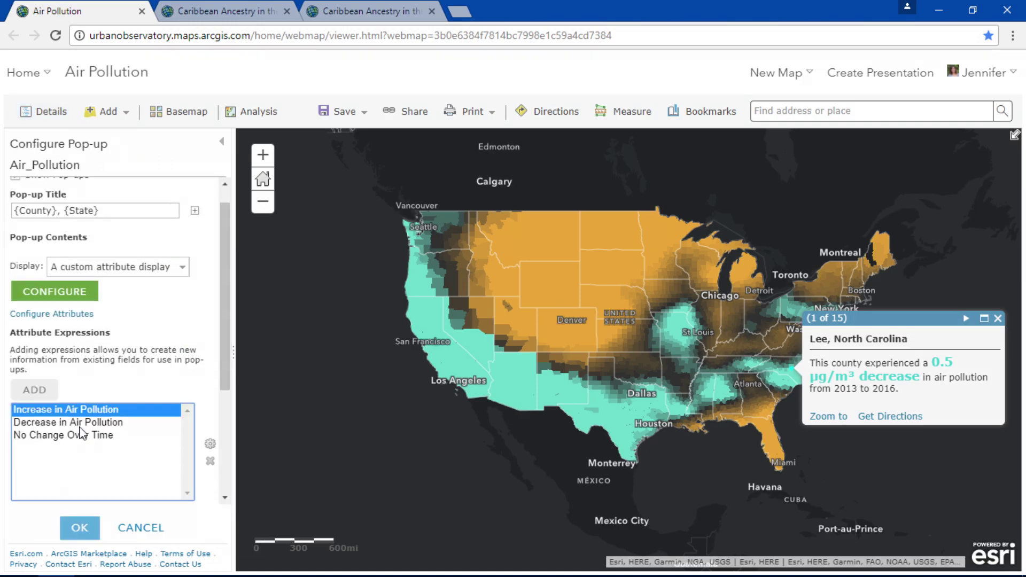
click(82, 423)
click(82, 433)
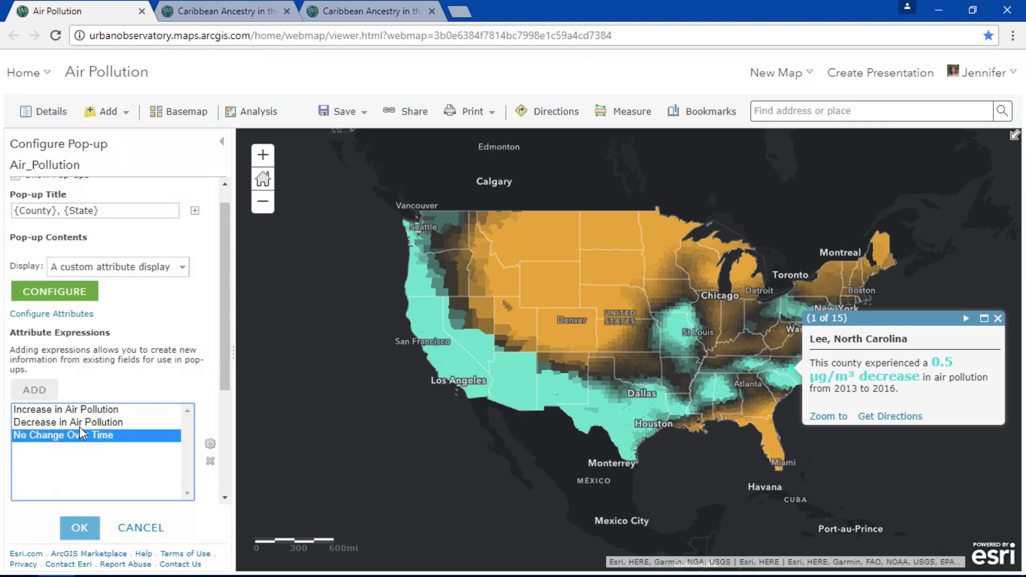
click(52, 303)
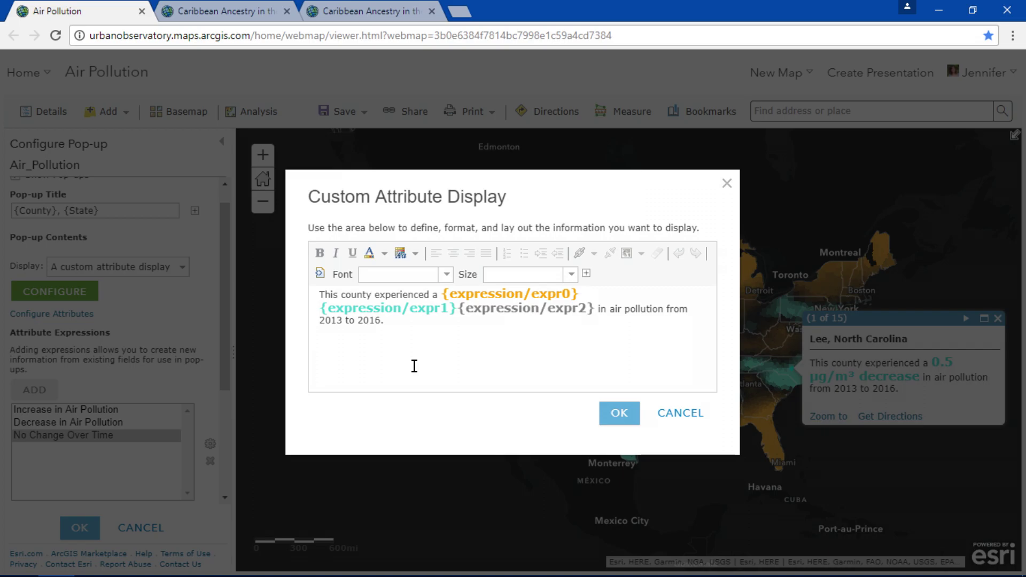
click(617, 413)
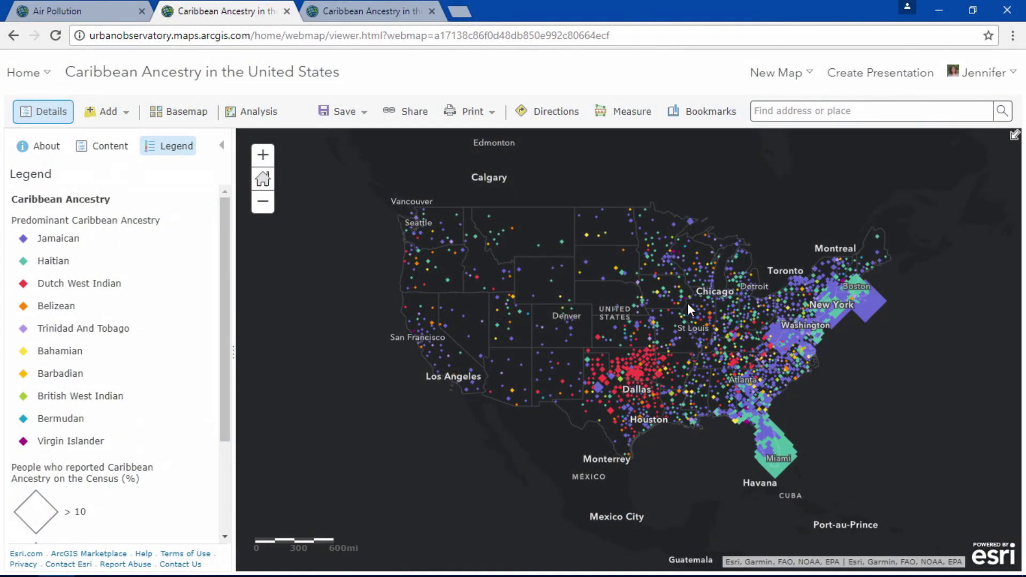
- View Kings County and Miami-Dade pop-ups, share the map as a web app, and zoom to the northeast
click(842, 324)
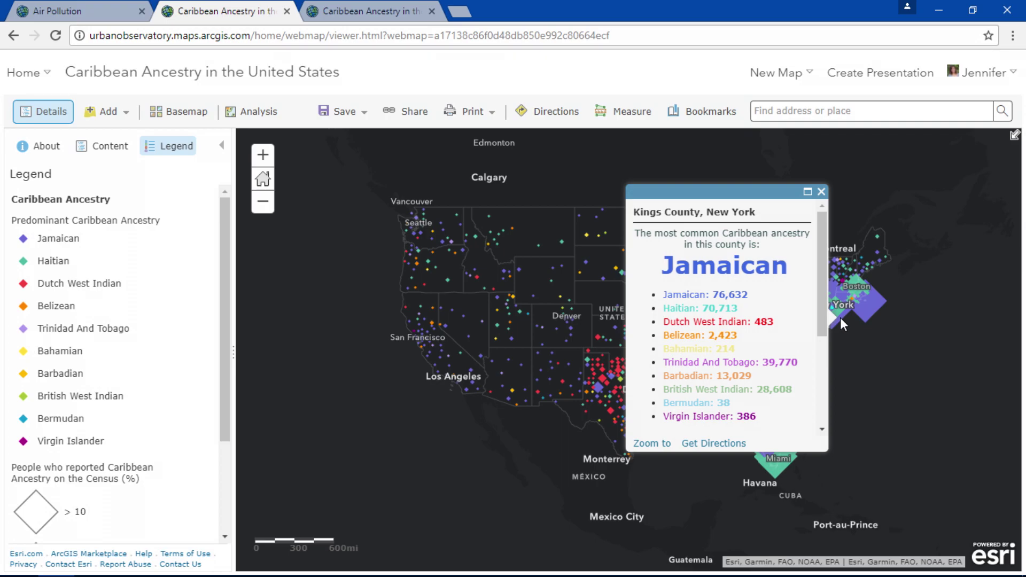
click(781, 466)
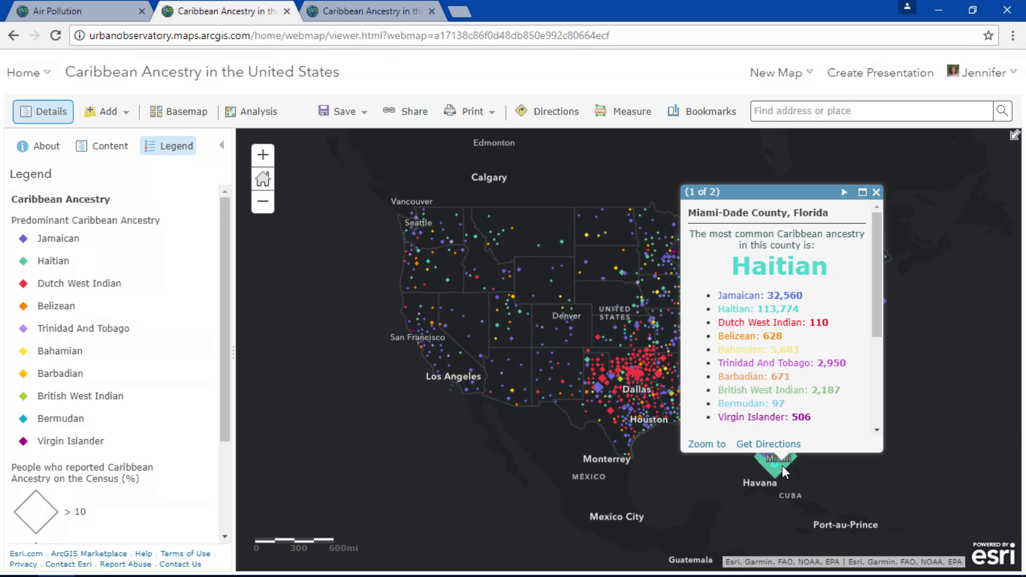
click(412, 112)
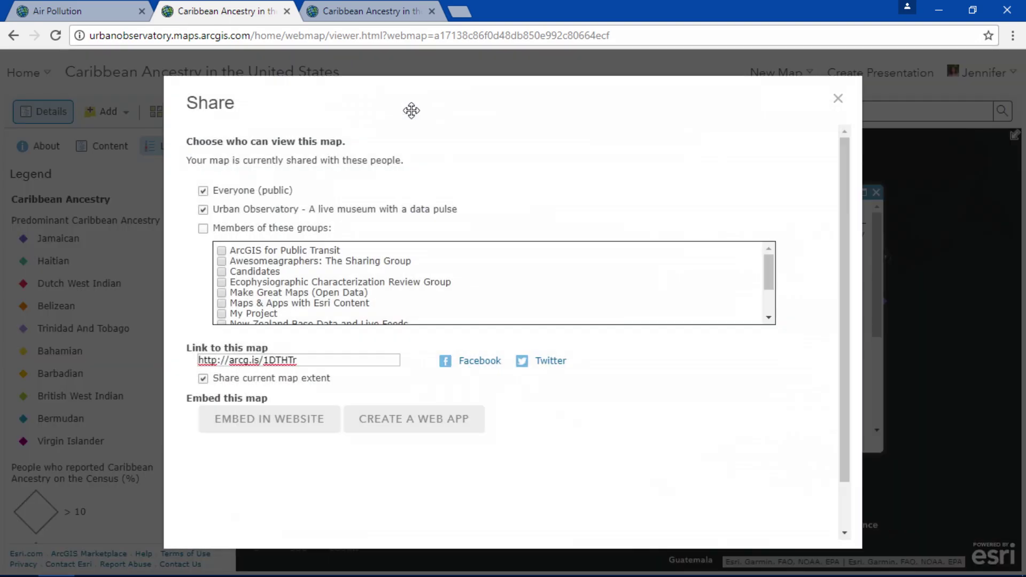
click(444, 416)
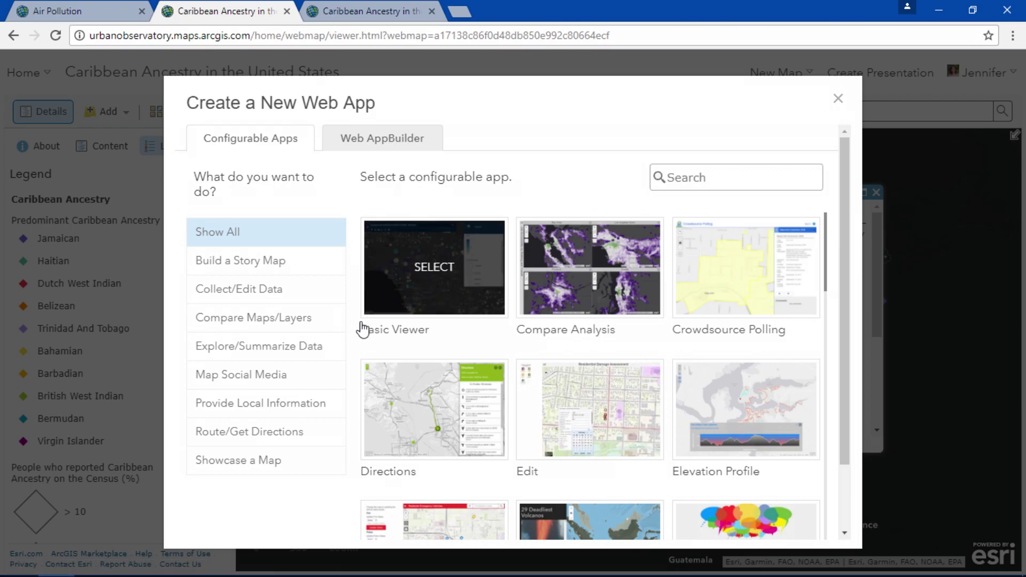
click(378, 17)
drag(499, 117, 855, 289)
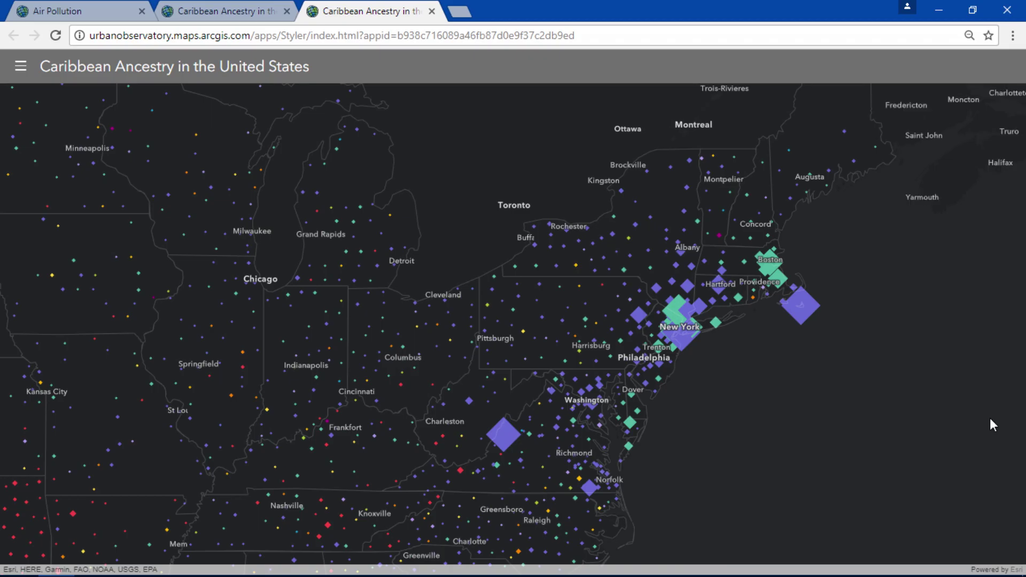